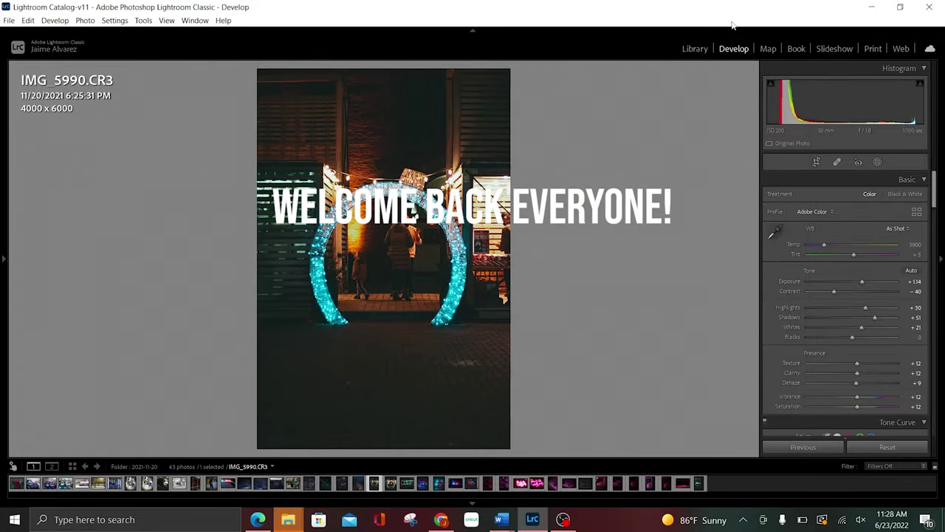
# - Compare Before/After views, then reset IMG_5990.CR3's Develop edits back to the unedited photo
pyautogui.press('\\')
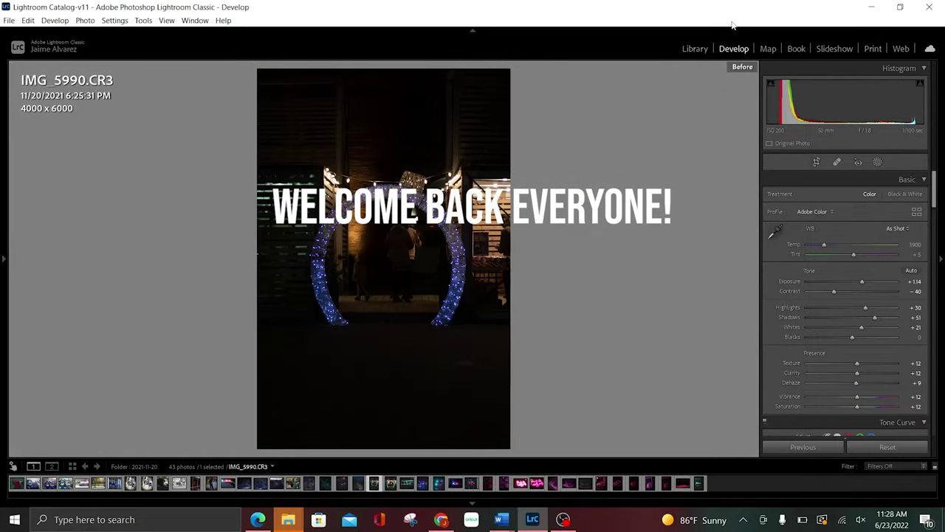
pyautogui.press('\\')
pyautogui.press('\\')
pyautogui.press('\\')
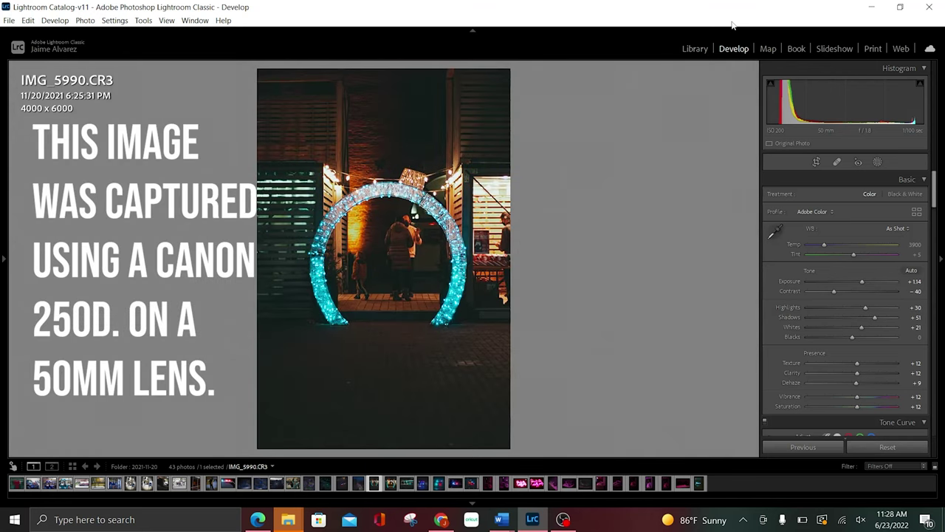
pyautogui.press('\\')
pyautogui.press('\\')
pyautogui.press('\\')
pyautogui.press('\\')
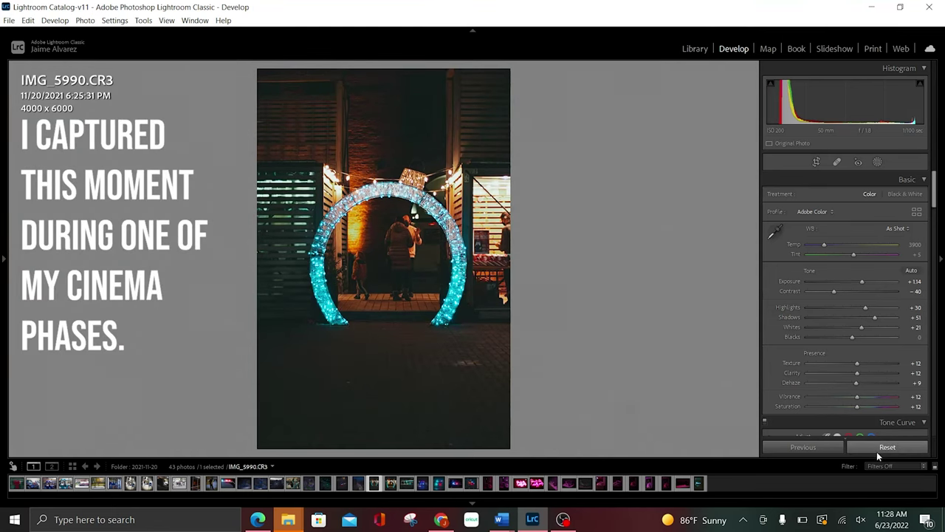
pyautogui.click(877, 452)
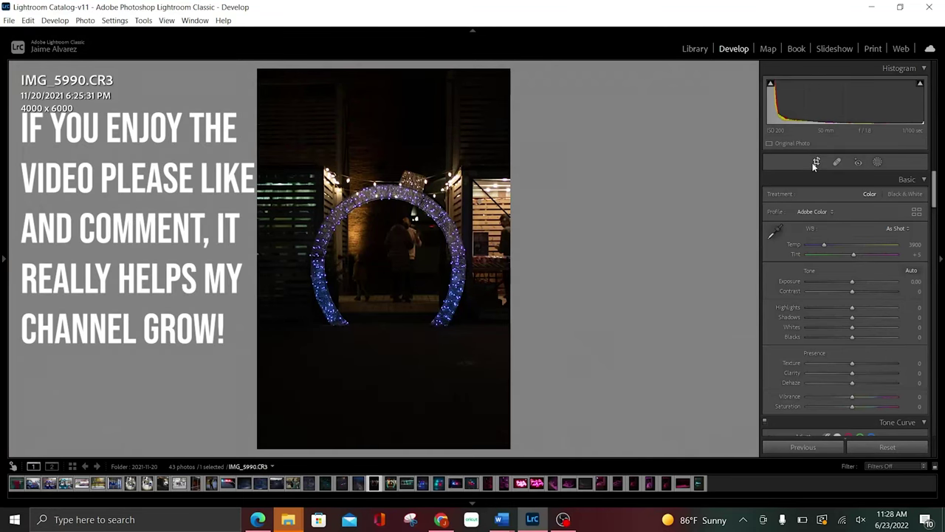
pyautogui.click(816, 162)
pyautogui.click(816, 162)
pyautogui.scroll(-3, 934, 229)
pyautogui.moveTo(935, 229); pyautogui.dragTo(934, 359)
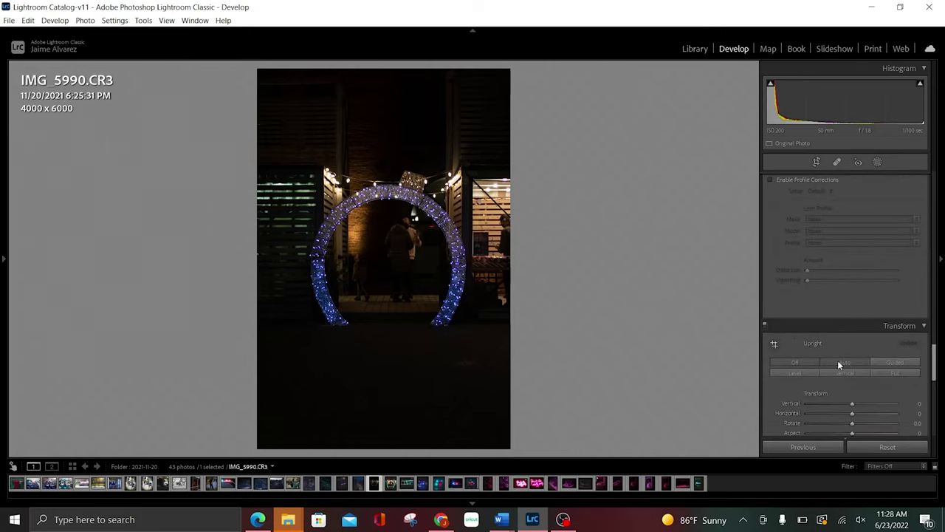
pyautogui.moveTo(934, 362); pyautogui.dragTo(936, 169)
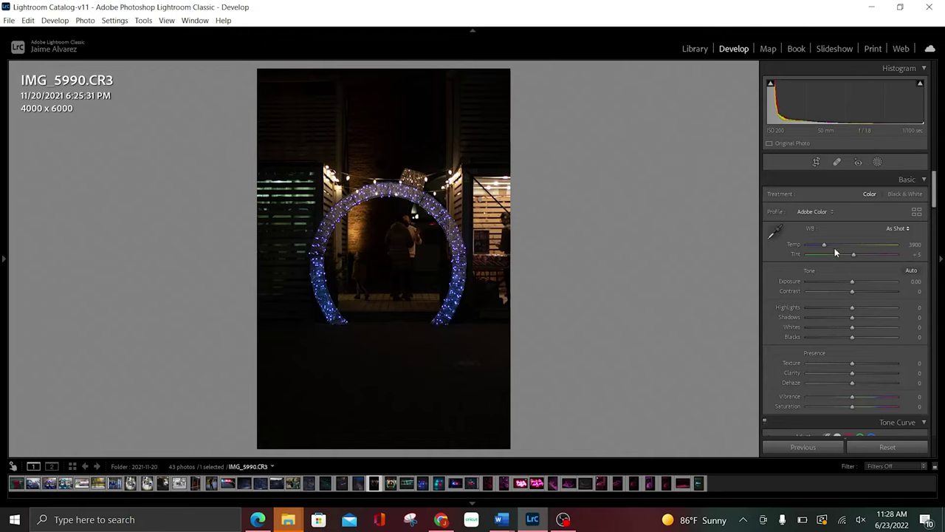
# - Set Basic Exposure +1.19, Contrast −41, Highlights +30, Shadows +51, Whites +20, Vibrance +5
pyautogui.moveTo(855, 282)
pyautogui.mouseDown()
pyautogui.moveTo(865, 282)
pyautogui.moveTo(831, 295)
pyautogui.mouseUp()
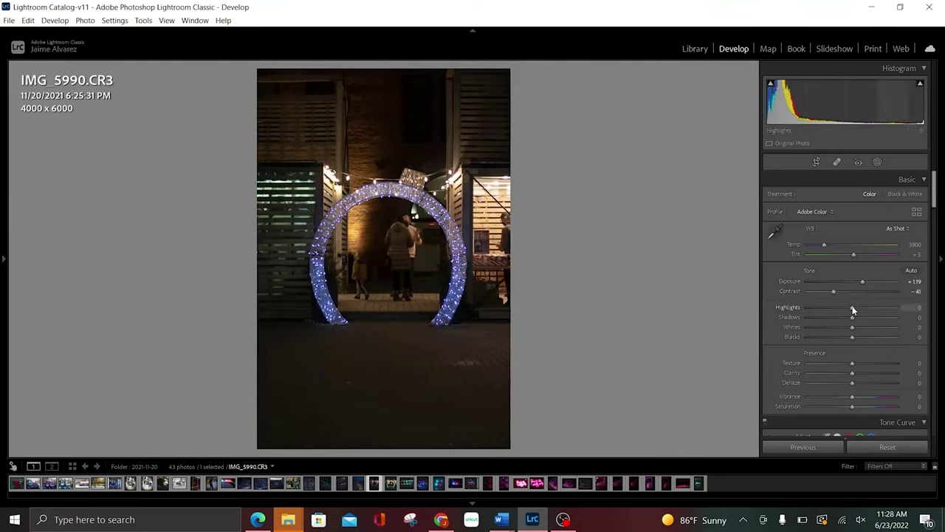
pyautogui.moveTo(852, 308); pyautogui.dragTo(866, 311)
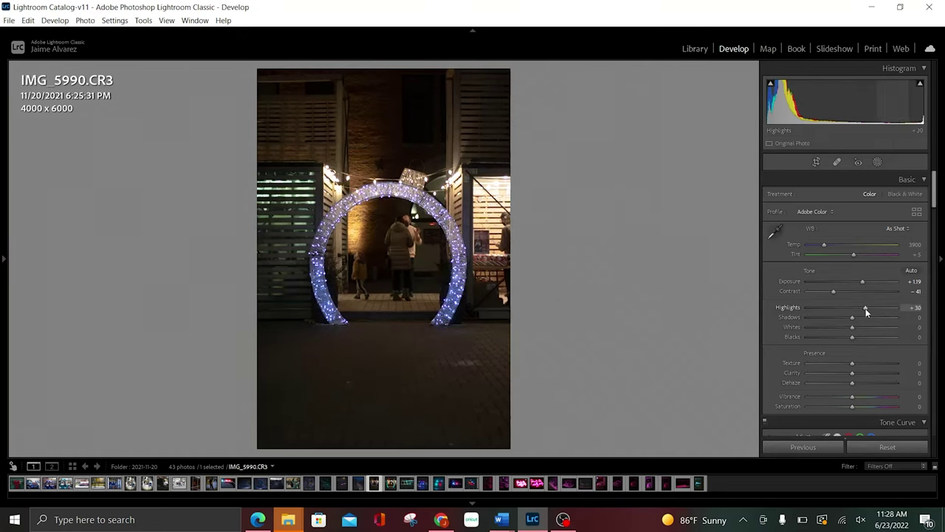
pyautogui.moveTo(852, 317); pyautogui.dragTo(874, 318)
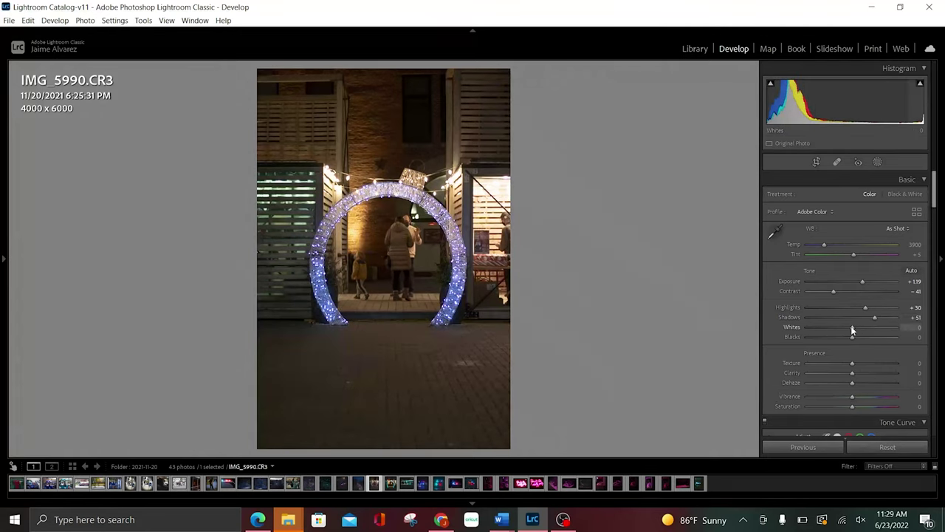
pyautogui.moveTo(851, 327); pyautogui.dragTo(861, 327)
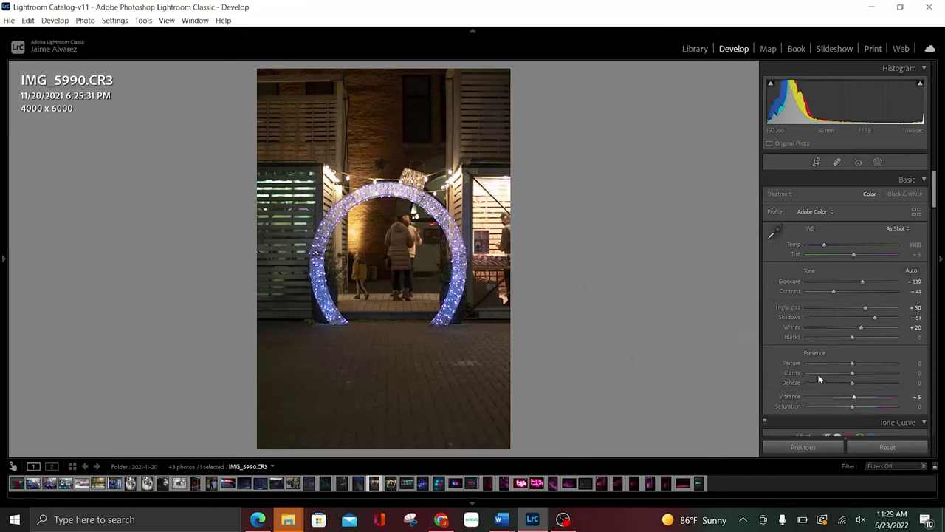
# - Add midpoint and upper-tone points to the tone curve and lower a shadow point into an S
pyautogui.scroll(-3, 812, 369)
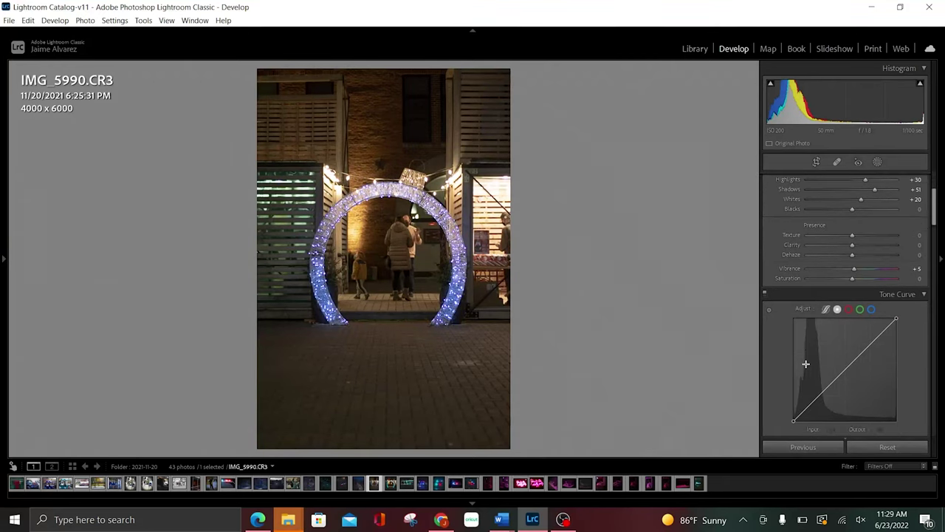
pyautogui.click(844, 370)
pyautogui.click(871, 344)
pyautogui.moveTo(819, 395); pyautogui.dragTo(816, 403)
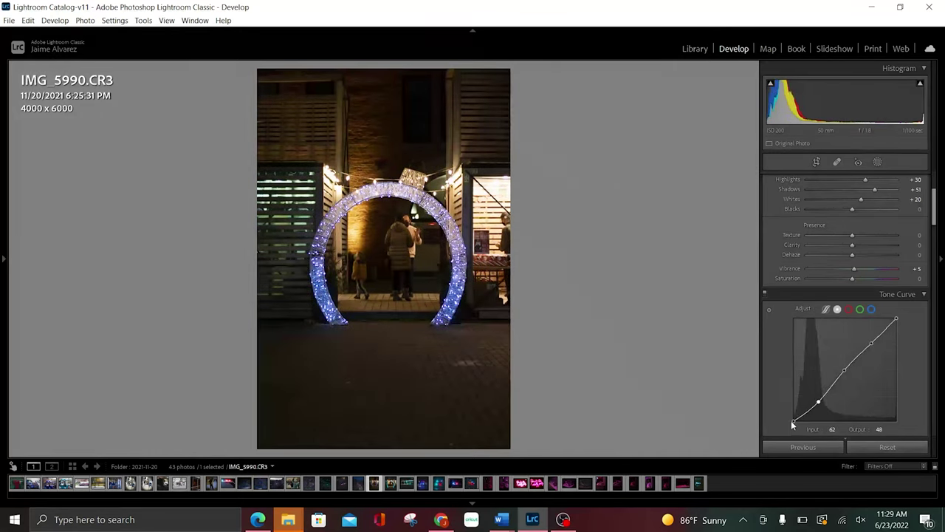
# - Lift the tone curve's black point and lower its white endpoint to output 239
pyautogui.moveTo(793, 420); pyautogui.dragTo(789, 410)
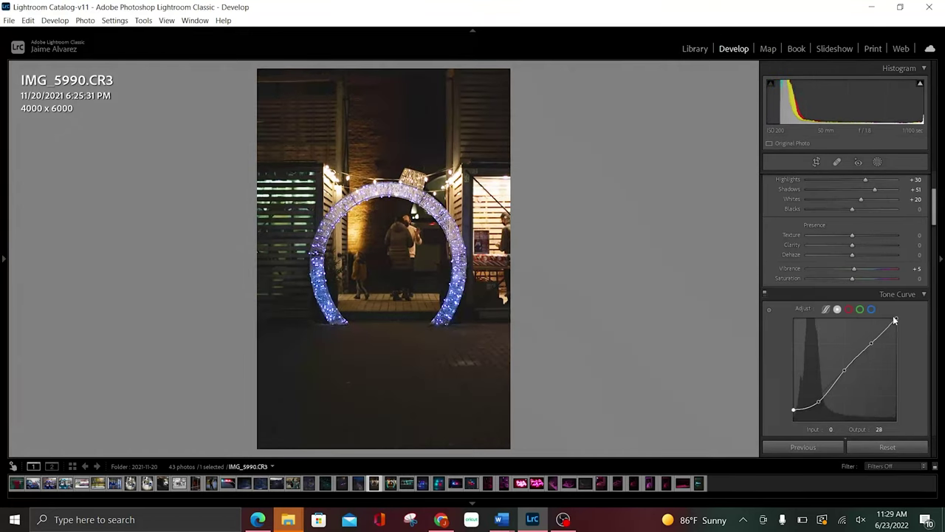
pyautogui.moveTo(896, 319); pyautogui.dragTo(896, 320)
pyautogui.hotkey('ctrl', 'z')
pyautogui.moveTo(897, 319)
pyautogui.mouseDown()
pyautogui.moveTo(907, 328)
pyautogui.moveTo(898, 323)
pyautogui.mouseUp()
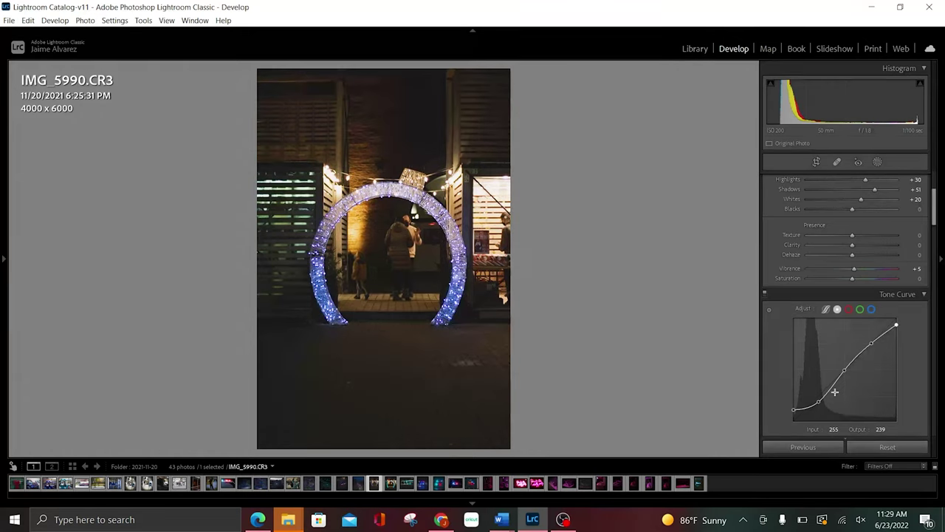
# - Set Calibration Blue Primary Hue −44, Green Primary Hue +17 and Green Saturation −5
pyautogui.scroll(-2, 783, 373)
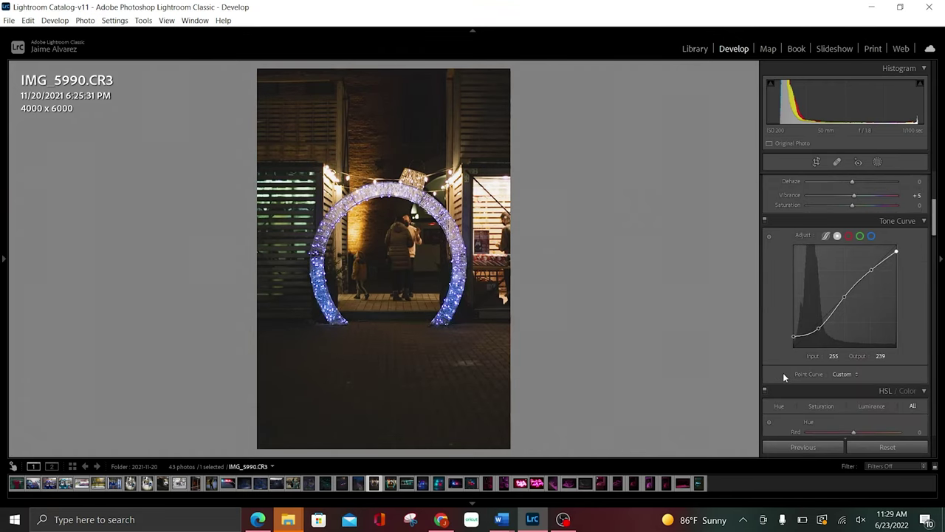
pyautogui.scroll(-10, 783, 372)
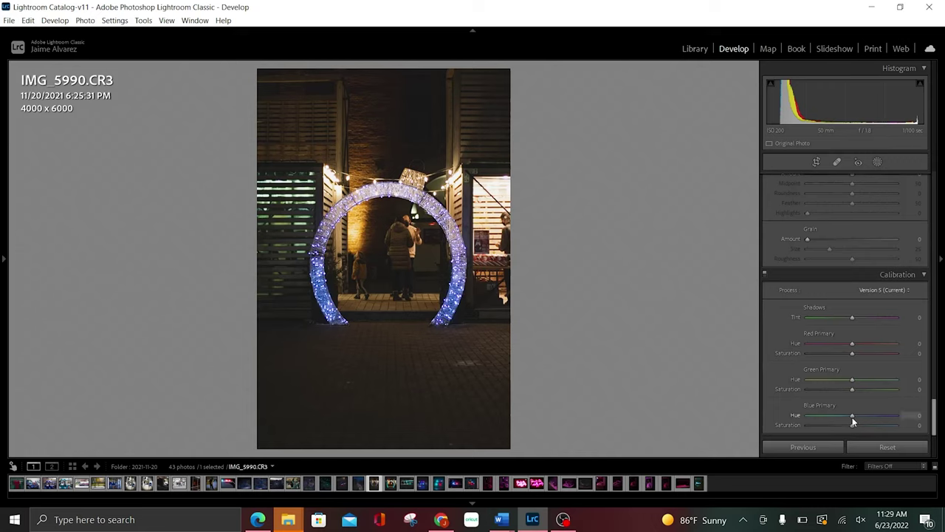
pyautogui.moveTo(852, 415)
pyautogui.mouseDown()
pyautogui.moveTo(901, 415)
pyautogui.moveTo(826, 417)
pyautogui.moveTo(832, 435)
pyautogui.mouseUp()
pyautogui.moveTo(852, 383); pyautogui.dragTo(859, 379)
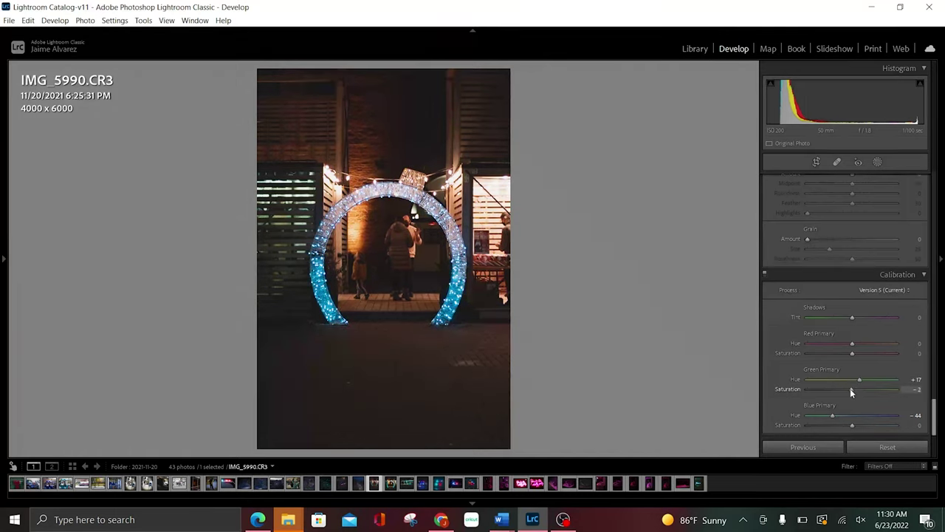
pyautogui.moveTo(850, 389); pyautogui.dragTo(849, 389)
# - Set Red Primary Hue +12 and Saturation +26, and Blue Primary Saturation −1
pyautogui.moveTo(853, 345); pyautogui.dragTo(866, 345)
pyautogui.moveTo(852, 354); pyautogui.dragTo(858, 358)
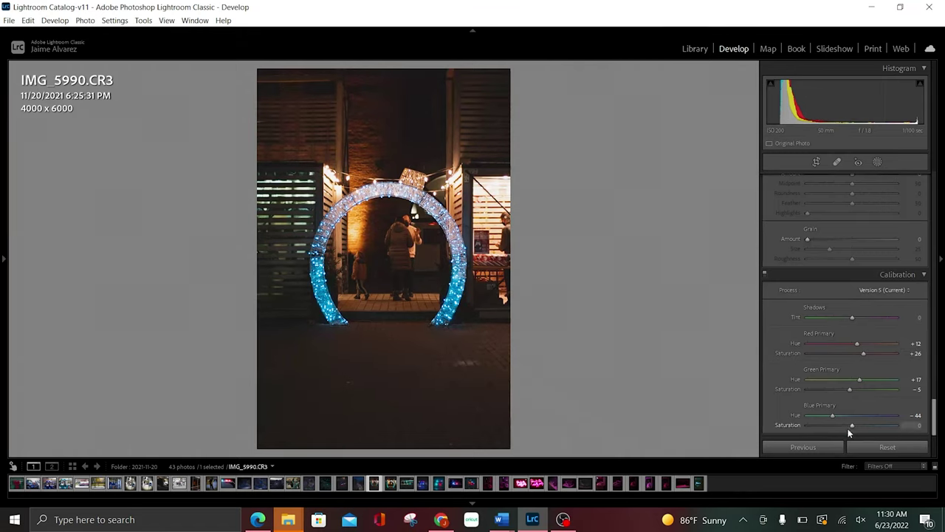
pyautogui.moveTo(851, 427); pyautogui.dragTo(849, 427)
pyautogui.moveTo(935, 433); pyautogui.dragTo(935, 390)
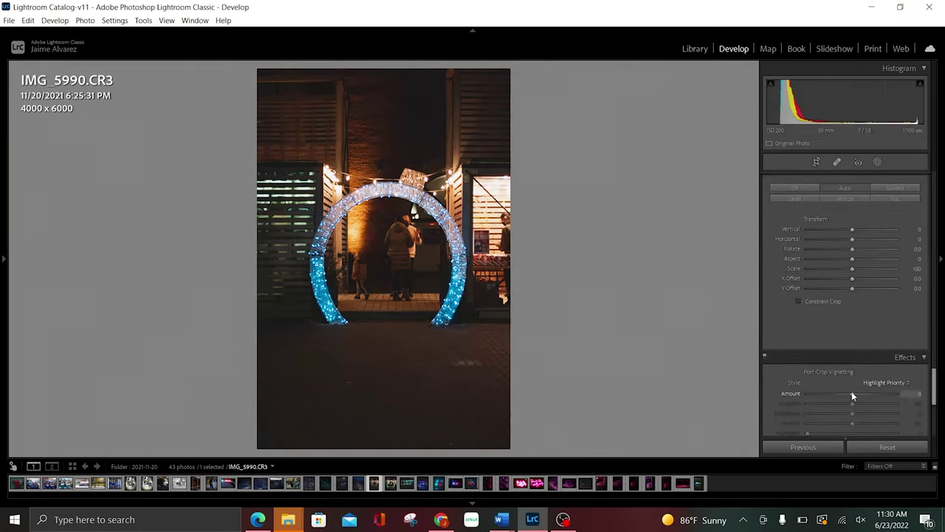
# - Apply a −28 Post-Crop Vignetting Amount, undoing the extreme +100 overshoot
pyautogui.moveTo(851, 392)
pyautogui.mouseDown()
pyautogui.moveTo(837, 394)
pyautogui.moveTo(903, 393)
pyautogui.mouseUp()
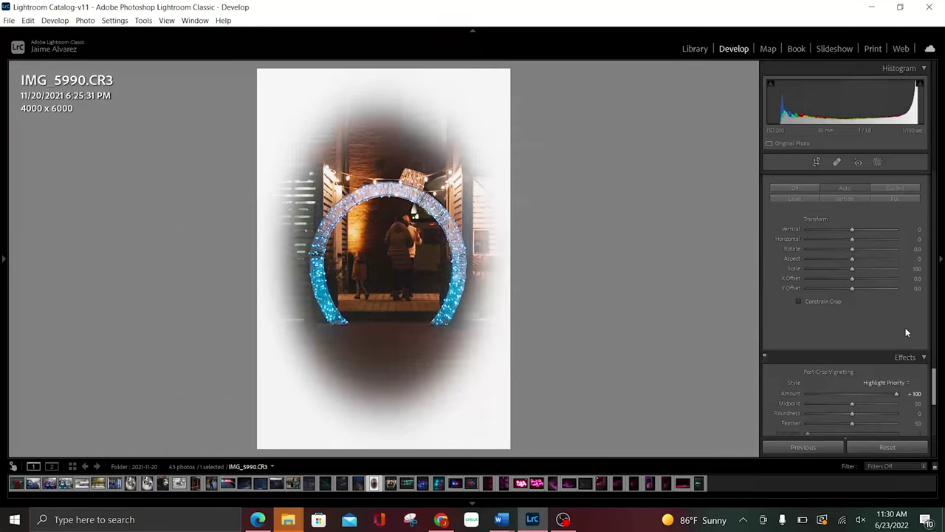
pyautogui.hotkey('ctrl', 'z')
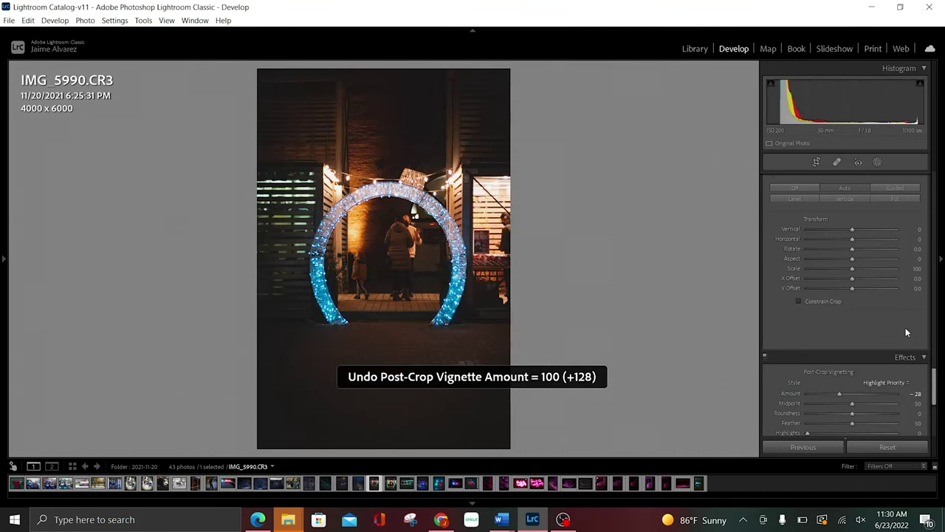
# - In Detail, set Sharpening Amount to 120 and Detail to 0, keeping Radius 1.0
pyautogui.scroll(3, 881, 328)
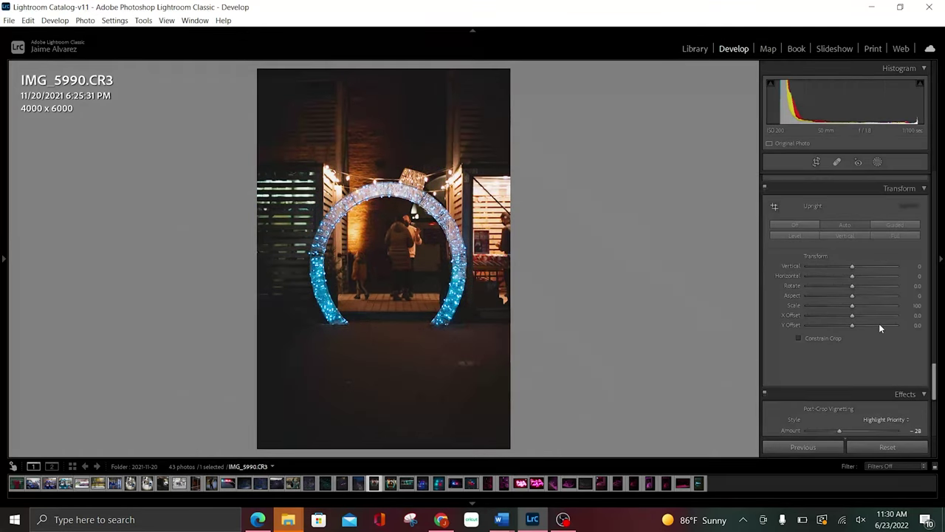
pyautogui.scroll(3, 881, 328)
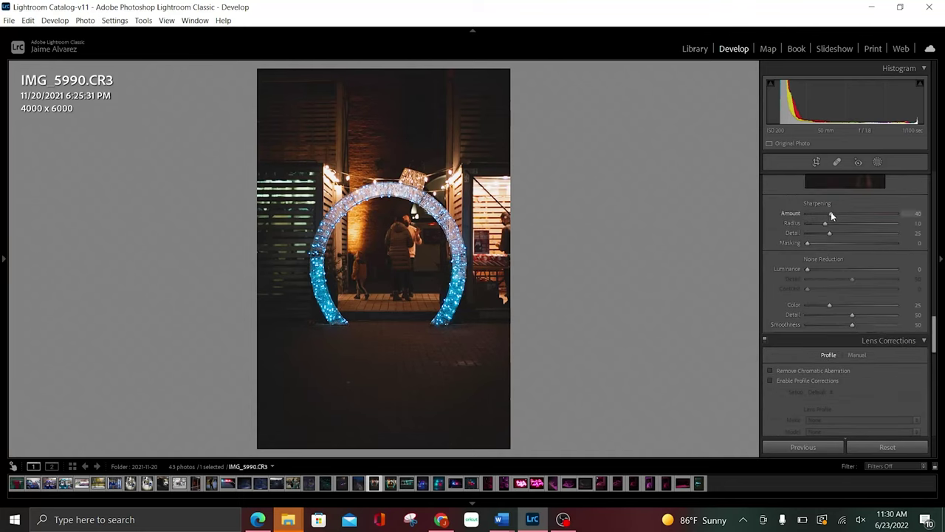
pyautogui.moveTo(831, 213); pyautogui.dragTo(880, 216)
pyautogui.moveTo(828, 233); pyautogui.dragTo(725, 231)
# - On the Shadows color-grading wheel, set hue 187 and pull saturation low for a faint teal
pyautogui.scroll(3, 861, 235)
pyautogui.scroll(1, 863, 238)
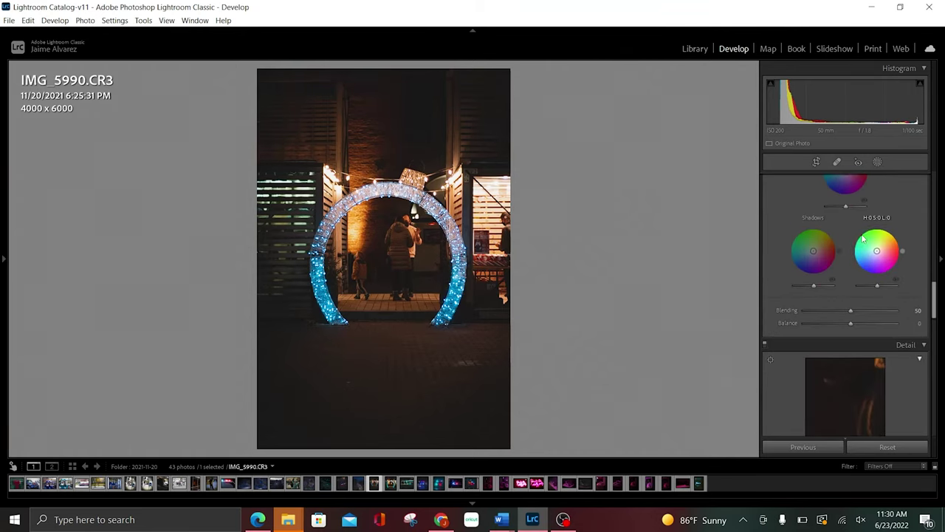
pyautogui.scroll(2, 863, 238)
pyautogui.click(849, 234)
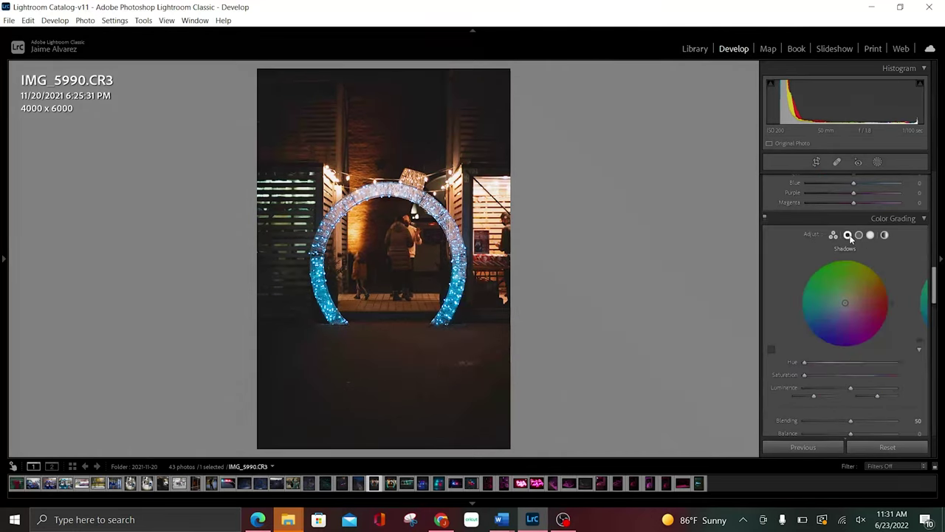
pyautogui.moveTo(848, 306); pyautogui.dragTo(804, 308)
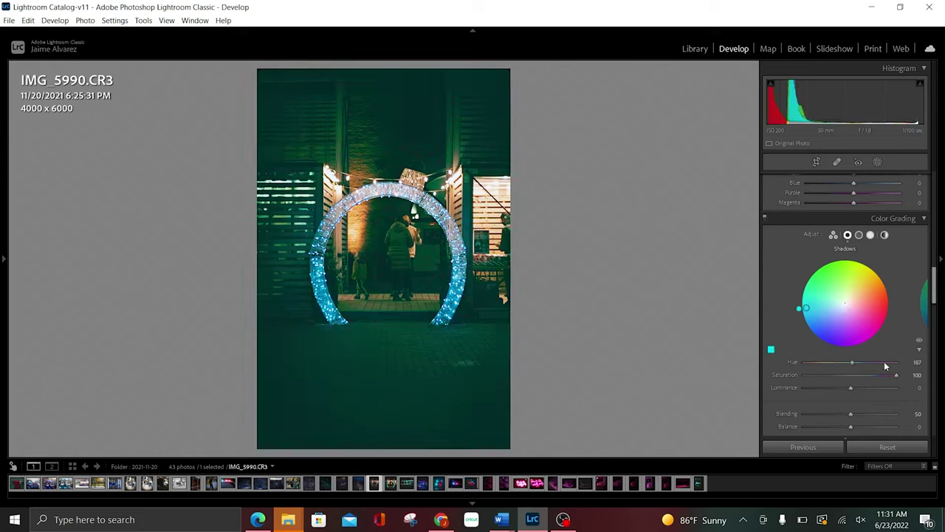
pyautogui.moveTo(897, 376); pyautogui.dragTo(816, 381)
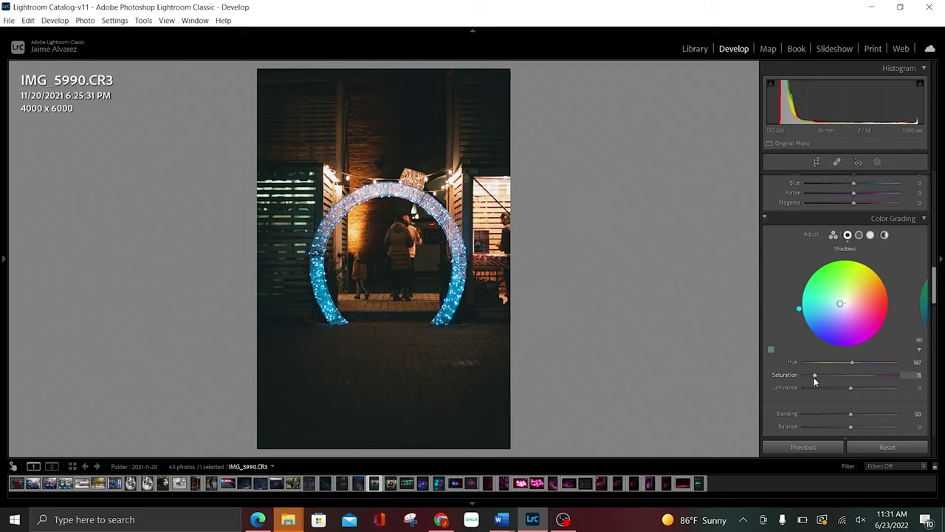
# - Color-grade the Midtones to hue 183 with saturation 12
pyautogui.click(859, 235)
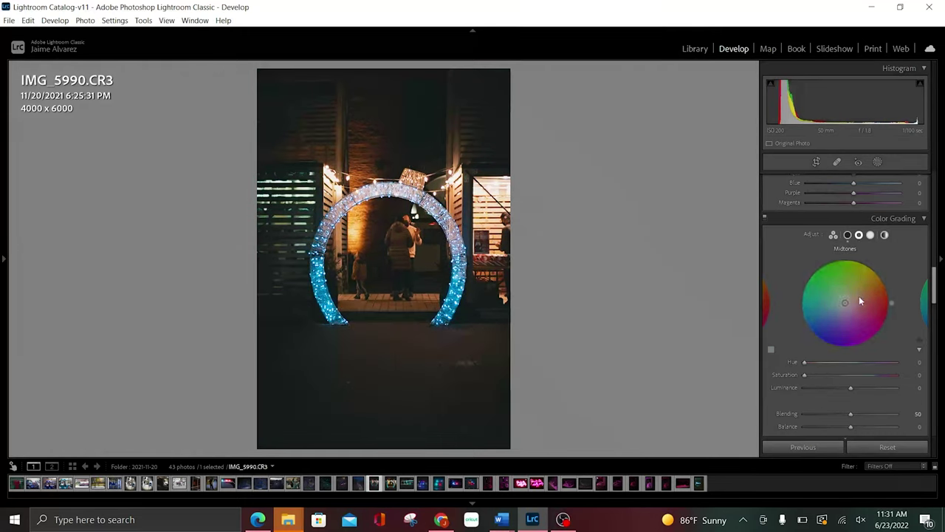
pyautogui.moveTo(845, 302); pyautogui.dragTo(805, 302)
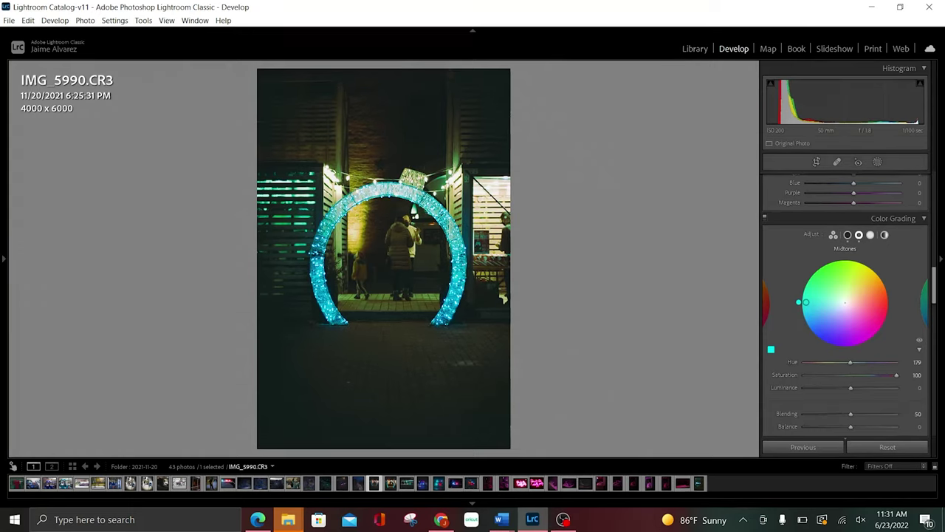
pyautogui.moveTo(805, 302); pyautogui.dragTo(806, 305)
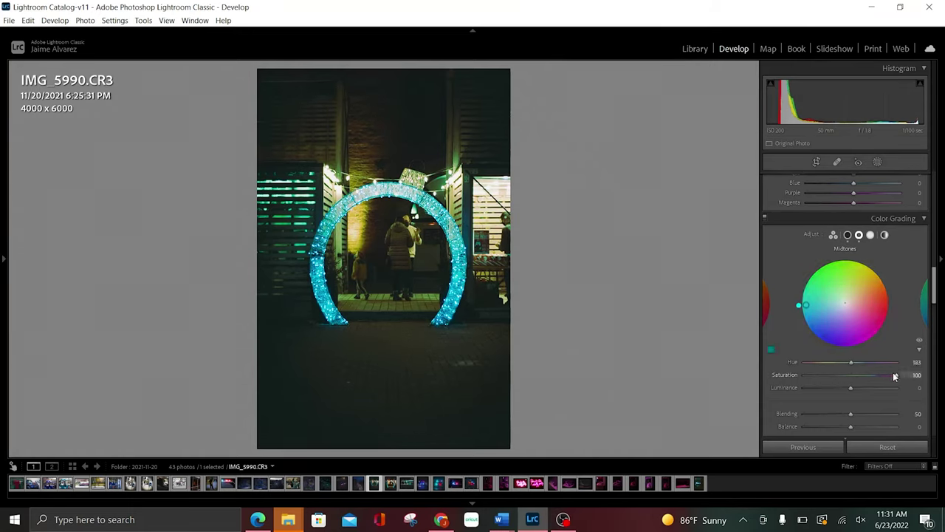
pyautogui.moveTo(893, 375); pyautogui.dragTo(815, 375)
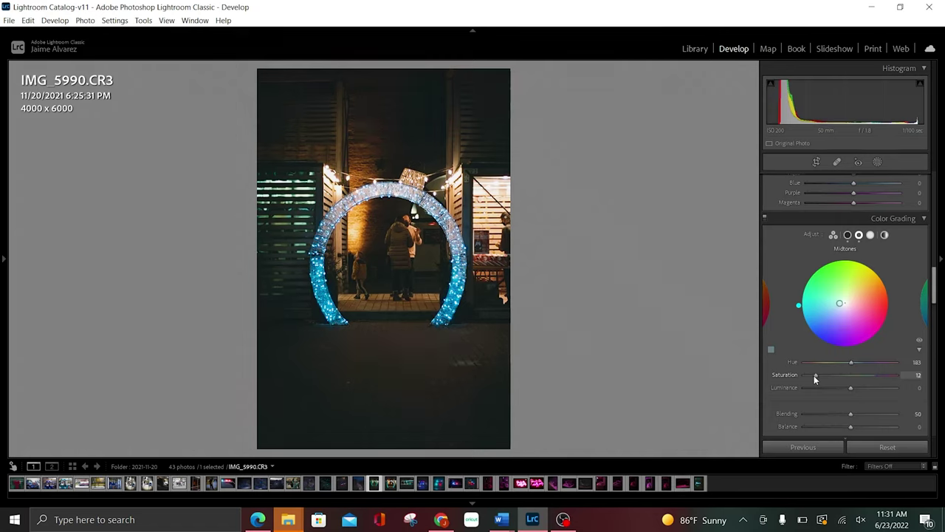
# - Color-grade the Highlights to hue 185 with saturation 14
pyautogui.click(871, 235)
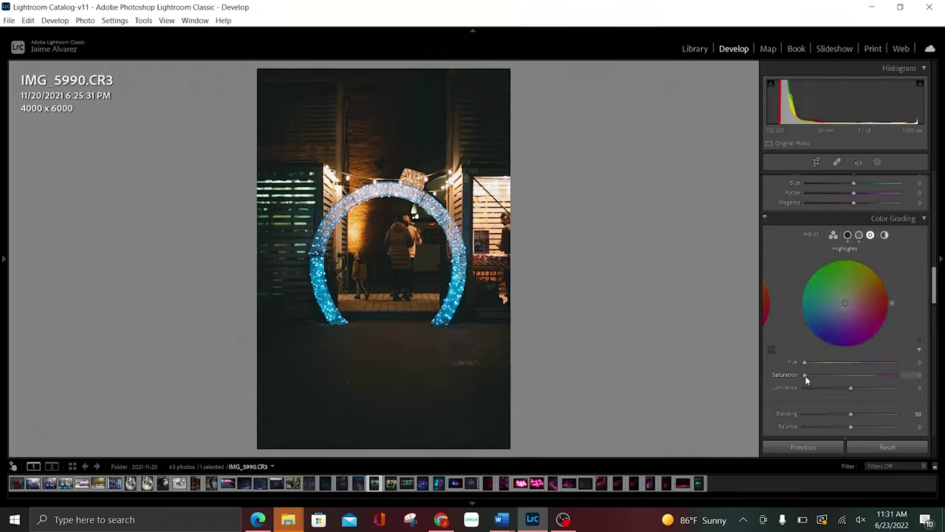
pyautogui.moveTo(805, 375); pyautogui.dragTo(897, 375)
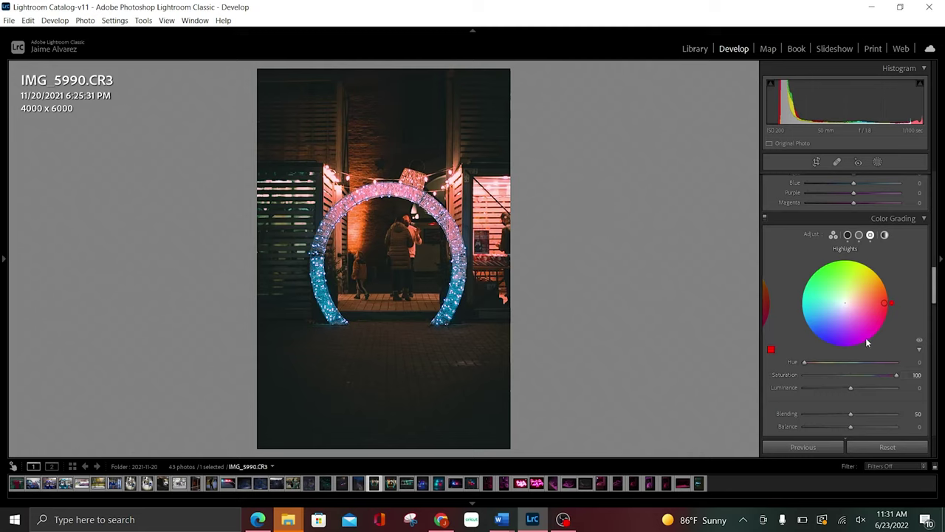
pyautogui.moveTo(804, 362); pyautogui.dragTo(853, 362)
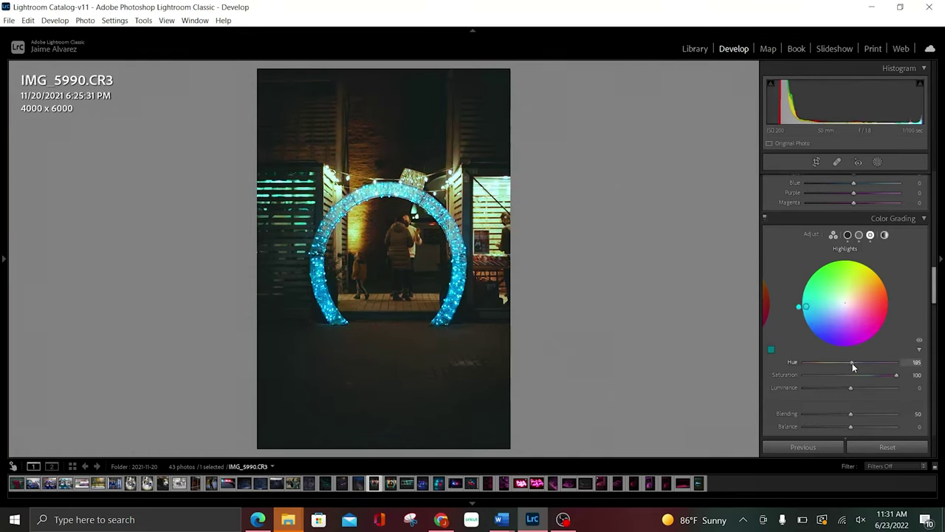
pyautogui.moveTo(896, 375); pyautogui.dragTo(815, 382)
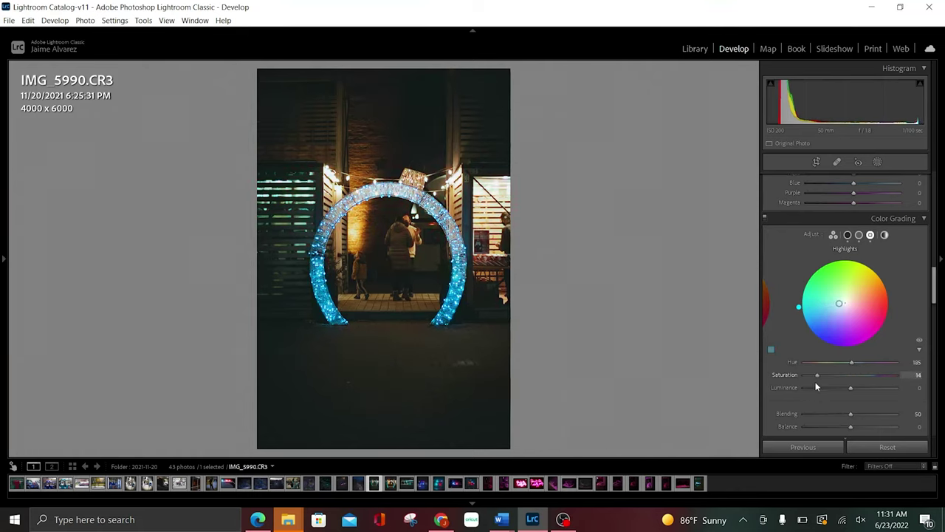
# - Set HSL Hue Orange −33, Yellow +36, Green +14 and Aqua −51
pyautogui.scroll(3, 905, 316)
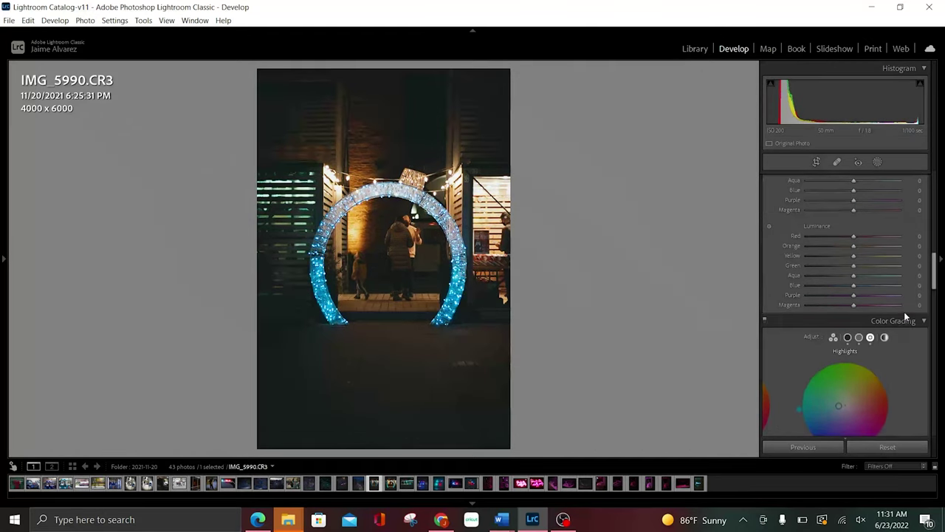
pyautogui.scroll(1, 905, 316)
pyautogui.scroll(2, 905, 316)
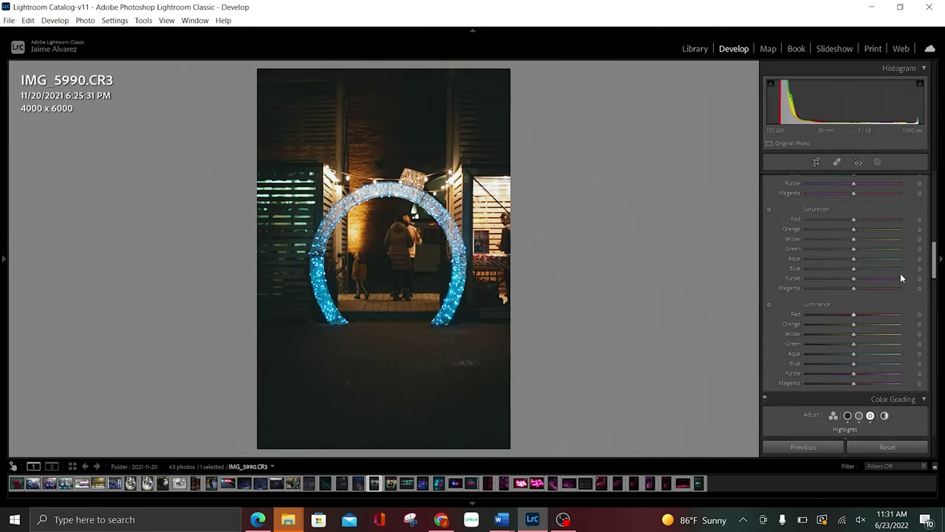
pyautogui.scroll(3, 857, 237)
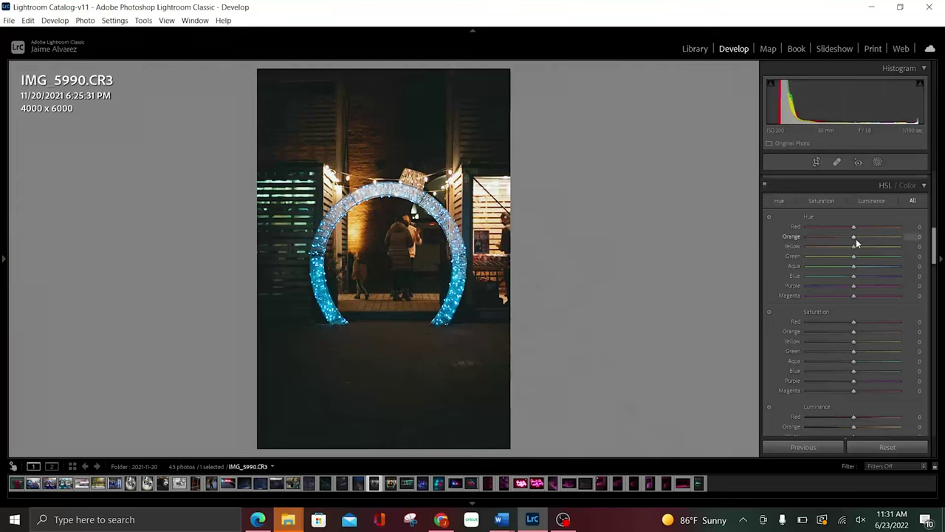
pyautogui.moveTo(845, 237); pyautogui.dragTo(839, 239)
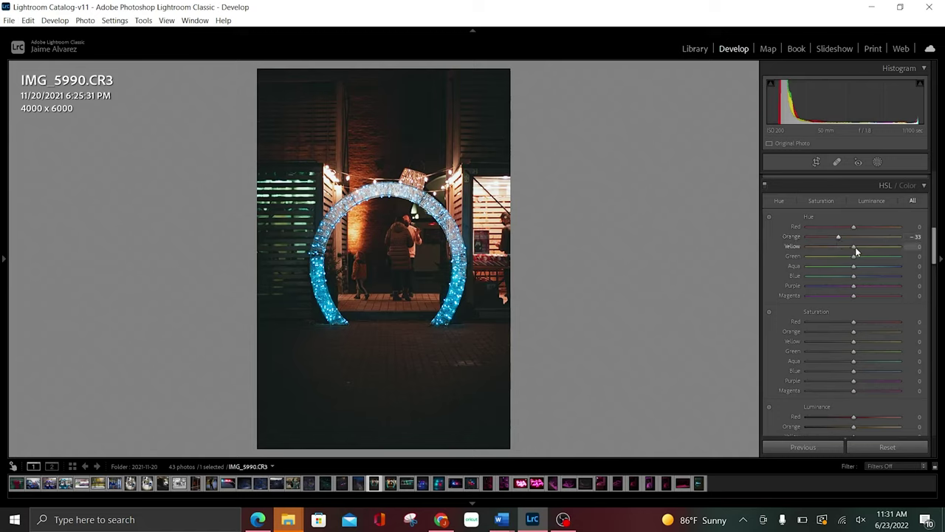
pyautogui.moveTo(853, 251); pyautogui.dragTo(866, 252)
pyautogui.moveTo(854, 258); pyautogui.dragTo(859, 258)
pyautogui.moveTo(854, 266); pyautogui.dragTo(836, 268)
pyautogui.moveTo(834, 270); pyautogui.dragTo(844, 276)
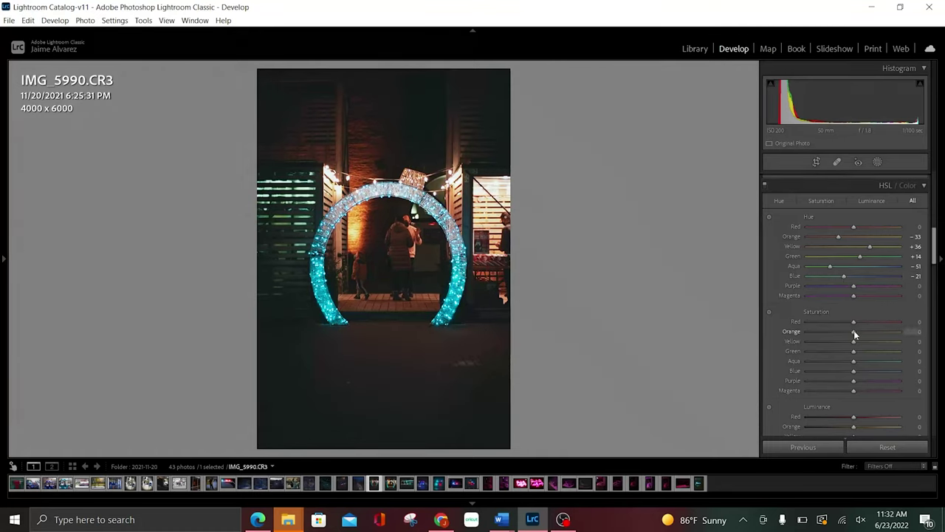
# - Set HSL Saturation Orange +24, Yellow −42, Aqua −19 and Blue +17
pyautogui.moveTo(853, 331); pyautogui.dragTo(866, 332)
pyautogui.moveTo(850, 344)
pyautogui.mouseDown()
pyautogui.moveTo(821, 352)
pyautogui.moveTo(850, 354)
pyautogui.moveTo(830, 362)
pyautogui.mouseUp()
pyautogui.moveTo(849, 360); pyautogui.dragTo(847, 361)
pyautogui.moveTo(854, 372); pyautogui.dragTo(861, 373)
# - Set HSL Luminance Orange +9, Yellow −26, Green −29 and Aqua +11
pyautogui.scroll(-2, 854, 417)
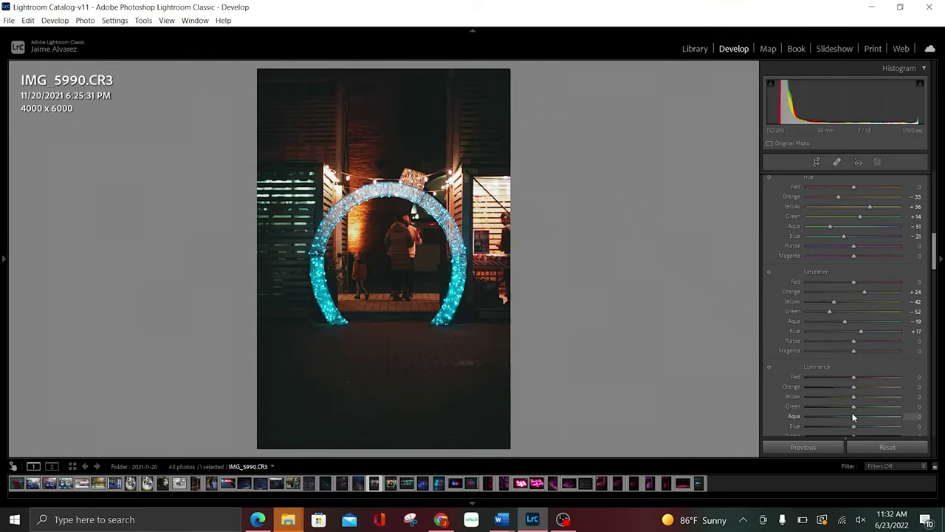
pyautogui.scroll(-1, 853, 417)
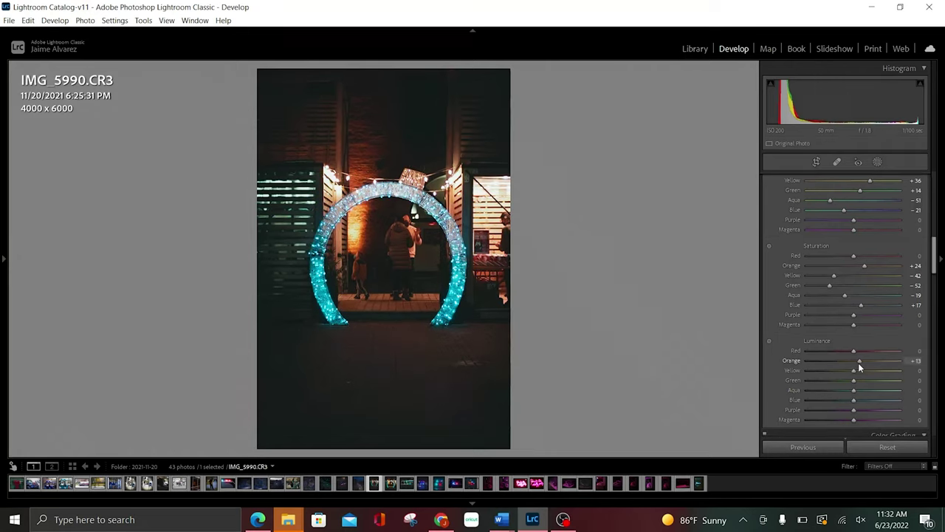
pyautogui.moveTo(859, 367); pyautogui.dragTo(858, 367)
pyautogui.moveTo(854, 370); pyautogui.dragTo(840, 377)
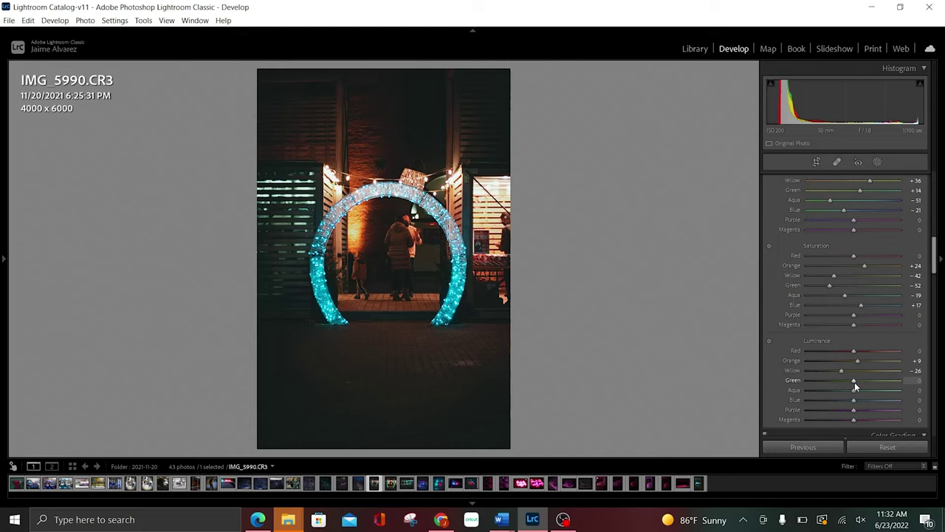
pyautogui.moveTo(855, 381); pyautogui.dragTo(840, 385)
pyautogui.moveTo(856, 393); pyautogui.dragTo(866, 409)
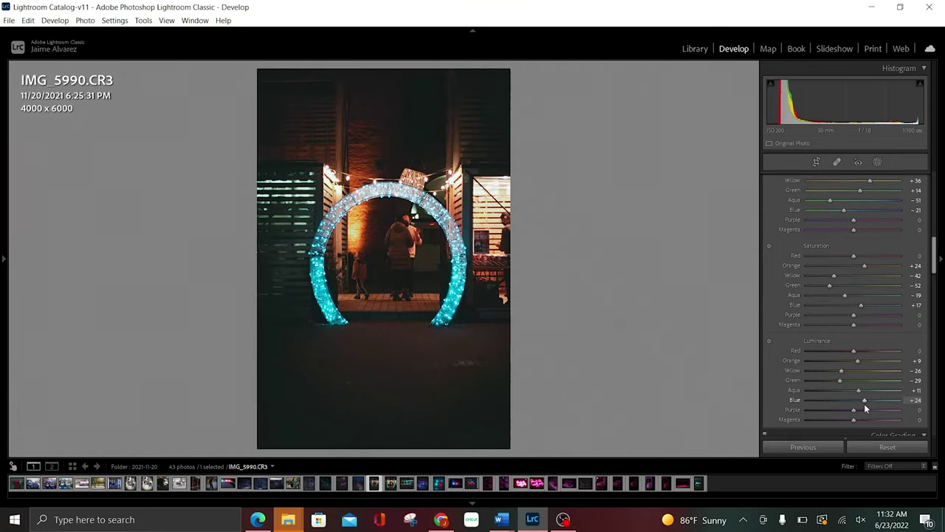
# - Set presence to Texture +13, Clarity +18, Vibrance +23, Saturation +7, with negative Dehaze (−30)
pyautogui.moveTo(937, 277); pyautogui.dragTo(937, 217)
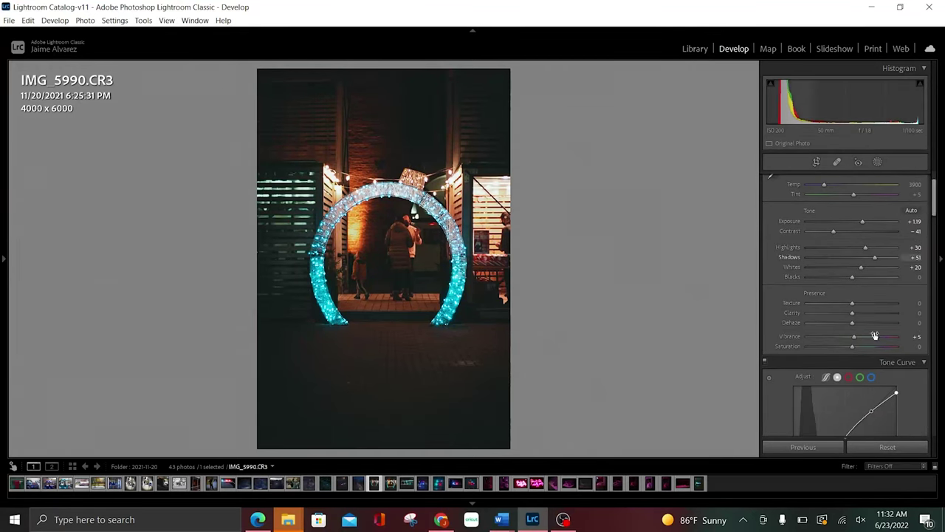
pyautogui.moveTo(854, 336); pyautogui.dragTo(858, 337)
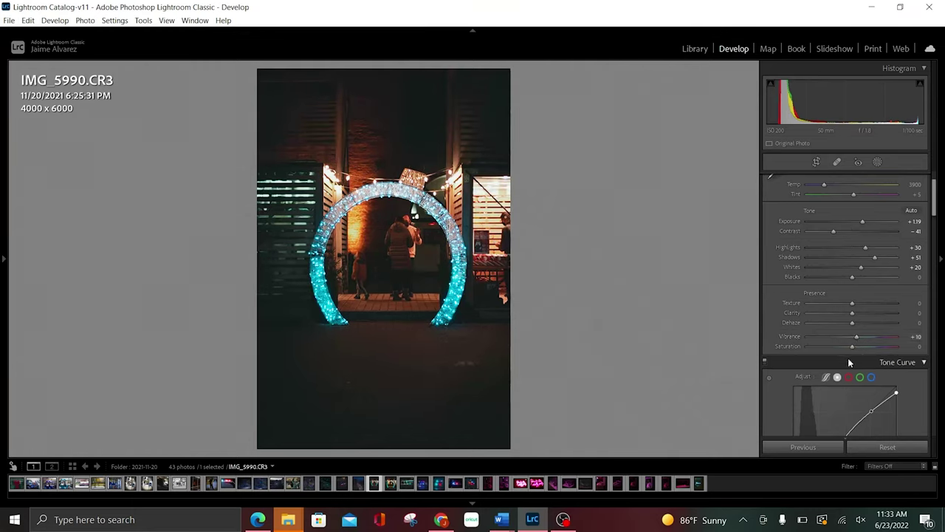
pyautogui.moveTo(852, 346); pyautogui.dragTo(861, 341)
pyautogui.moveTo(857, 303)
pyautogui.mouseDown()
pyautogui.moveTo(866, 303)
pyautogui.moveTo(860, 308)
pyautogui.mouseUp()
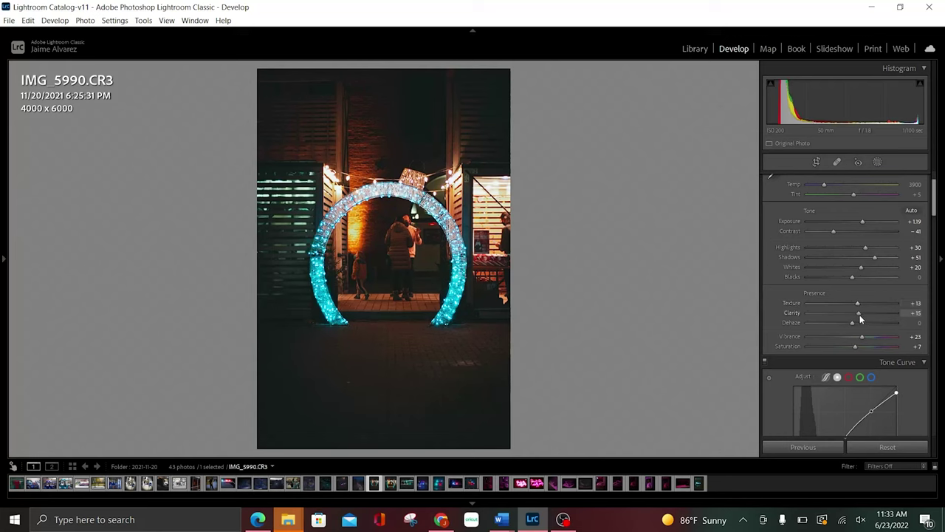
pyautogui.moveTo(856, 313)
pyautogui.mouseDown()
pyautogui.moveTo(893, 322)
pyautogui.moveTo(913, 314)
pyautogui.moveTo(861, 314)
pyautogui.mouseUp()
pyautogui.moveTo(852, 324)
pyautogui.mouseDown()
pyautogui.moveTo(941, 320)
pyautogui.moveTo(775, 337)
pyautogui.moveTo(847, 337)
pyautogui.mouseUp()
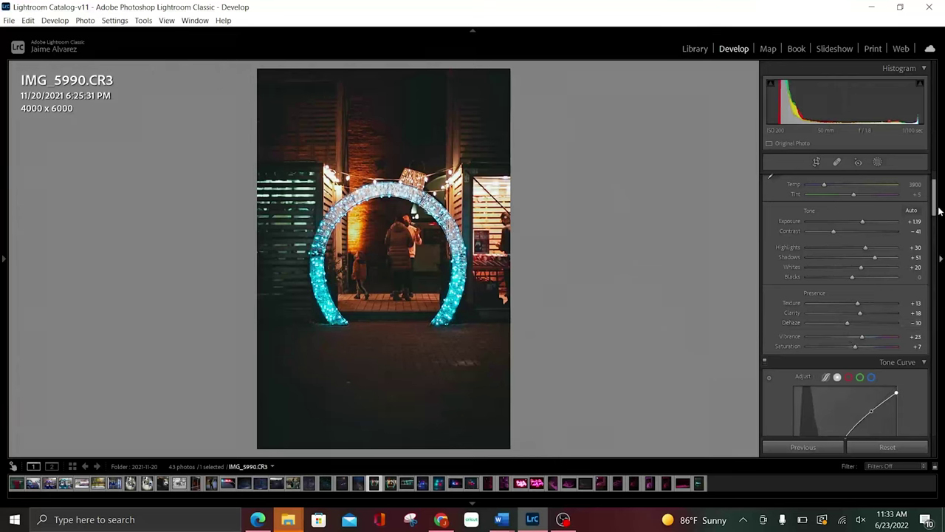
pyautogui.scroll(2, 935, 211)
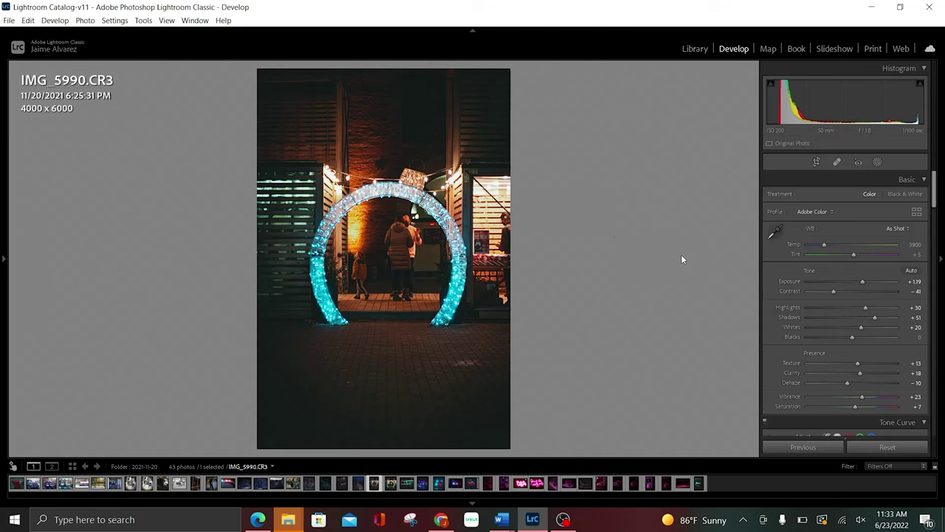
pyautogui.press('\\')
pyautogui.press('\\')
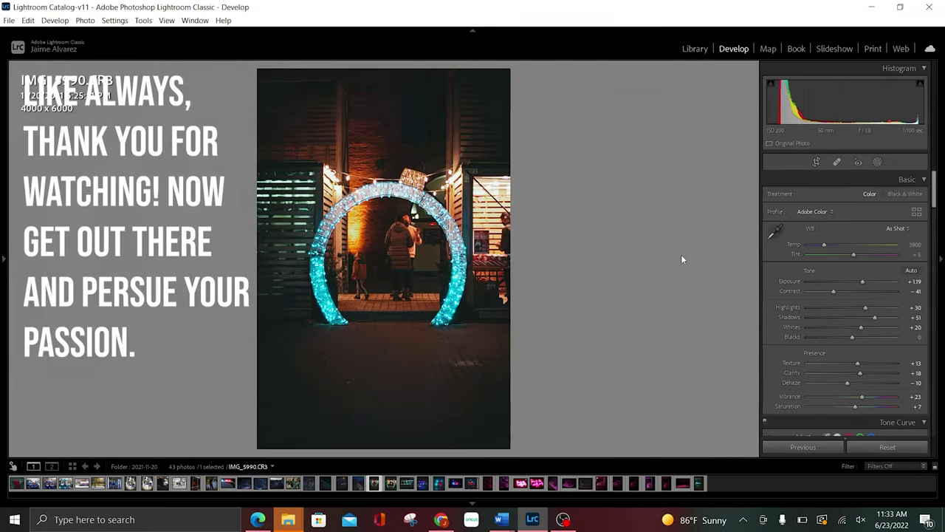
pyautogui.press('\\')
pyautogui.press('\\')
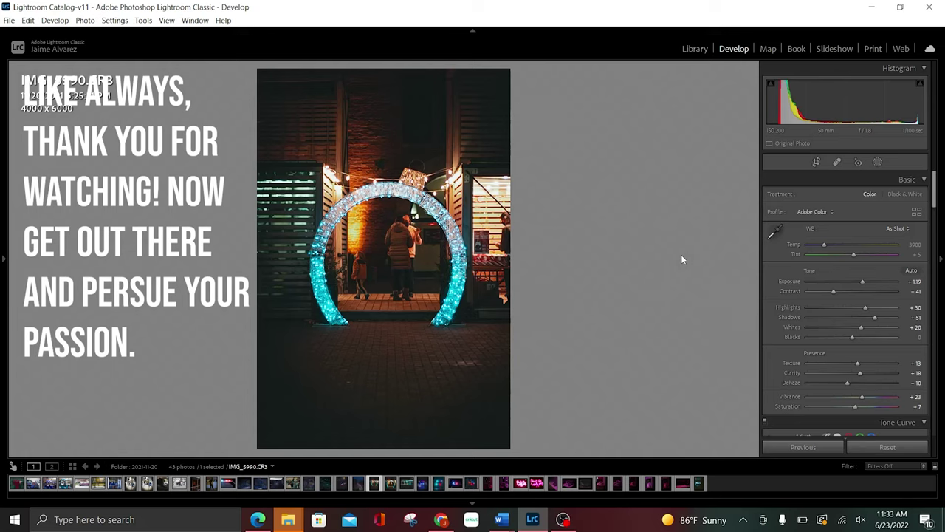